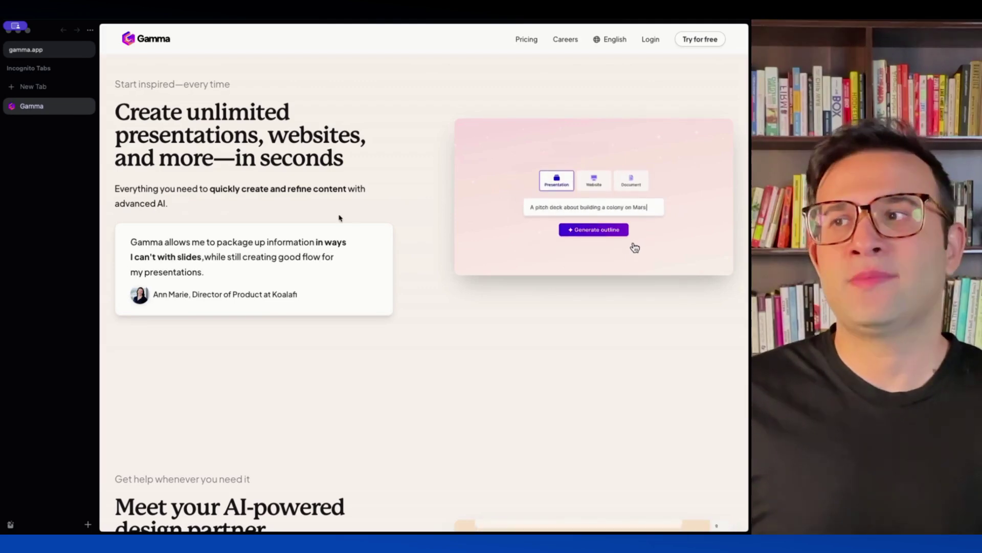
{"action": "key", "text": "super+l"}
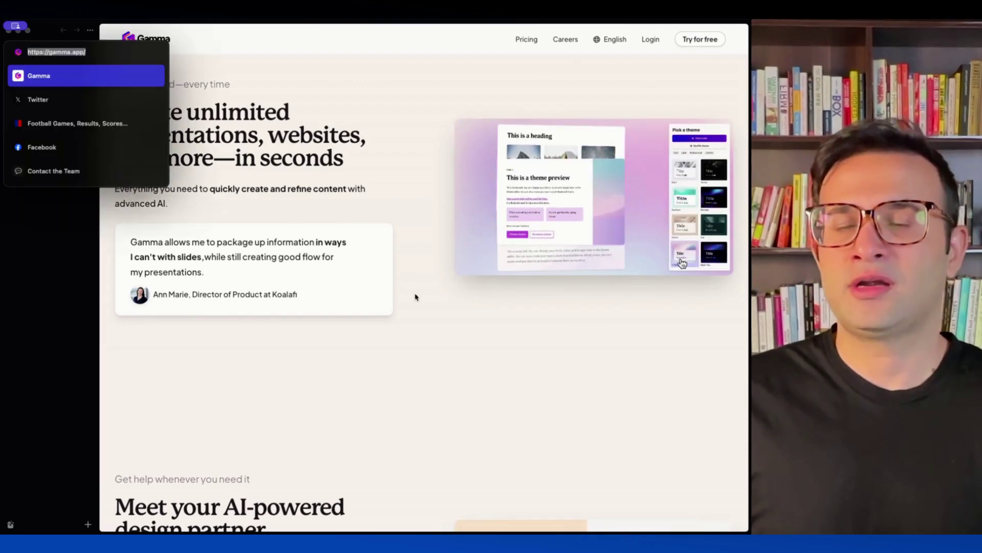
{"action": "key", "text": "Escape"}
{"action": "scroll", "coordinate": [439, 307], "scroll_direction": "up", "scroll_amount": 10}
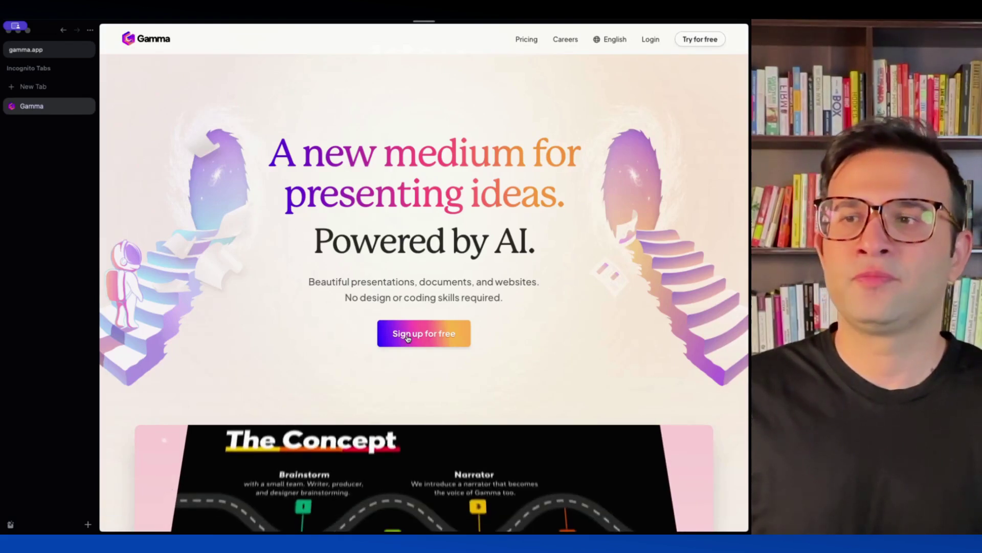
- Start the free sign-up from the Gamma home page
{"action": "left_click", "coordinate": [408, 336]}
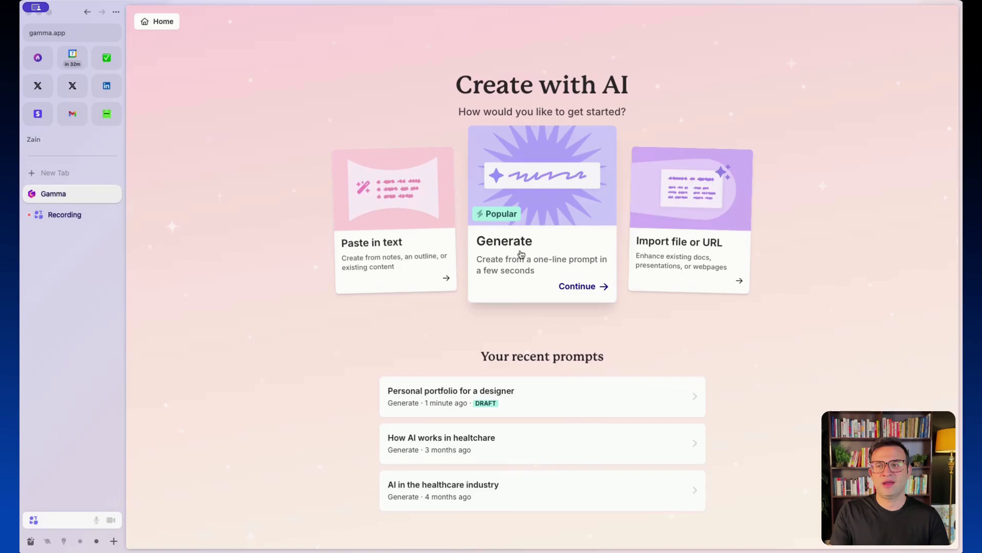
- Start a Generate project of type Website with the prompt 'Personal portfolio for a designer'
{"action": "left_click", "coordinate": [521, 254]}
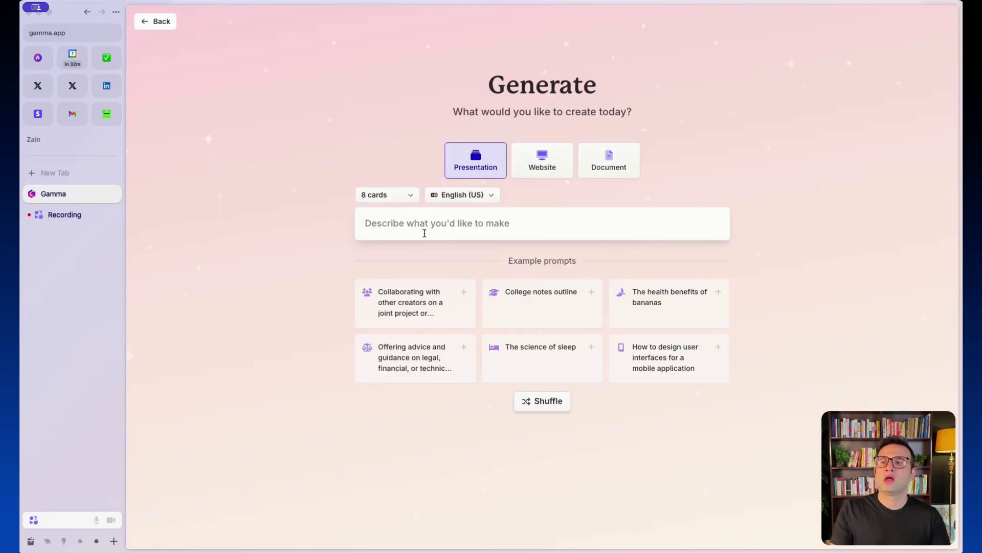
{"action": "left_click", "coordinate": [424, 233]}
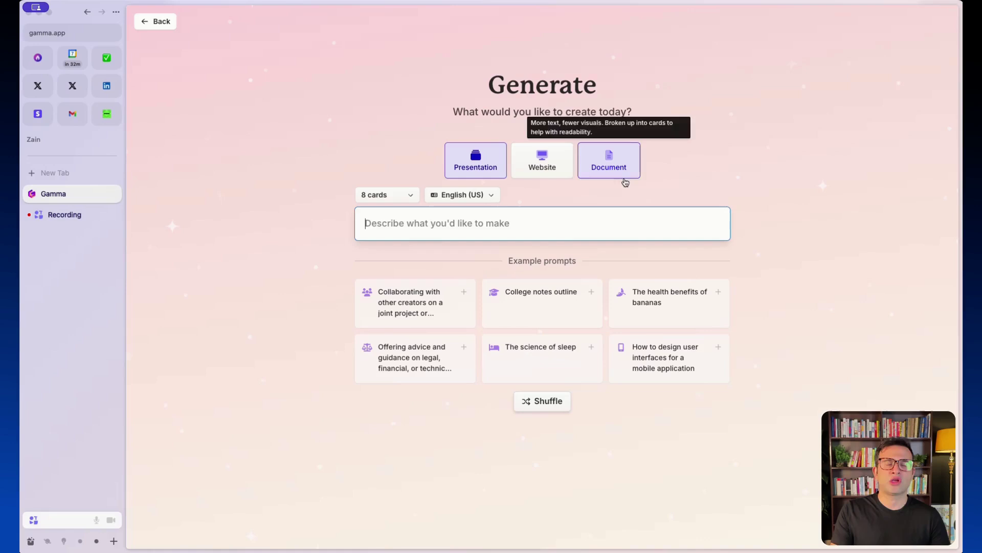
{"action": "left_click", "coordinate": [544, 169]}
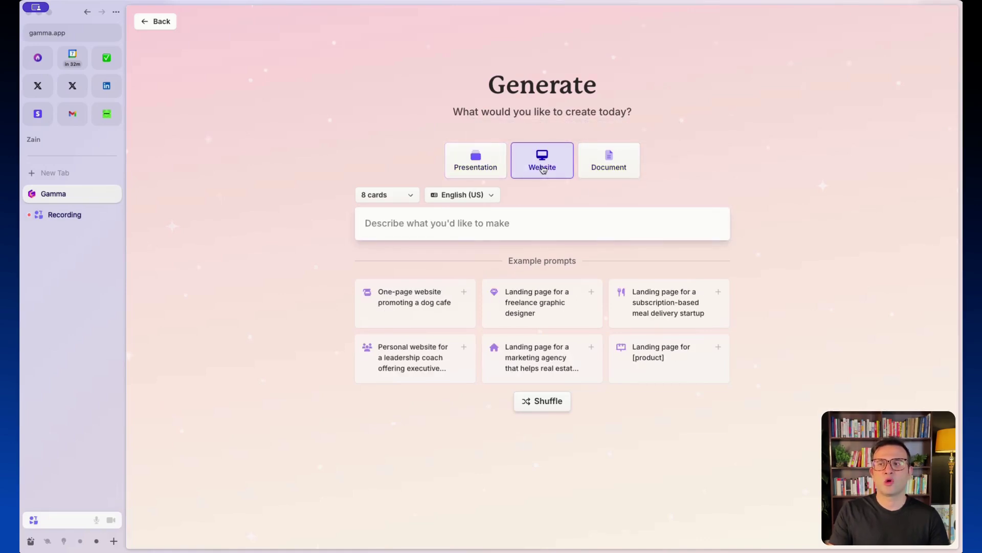
{"action": "left_click", "coordinate": [427, 232]}
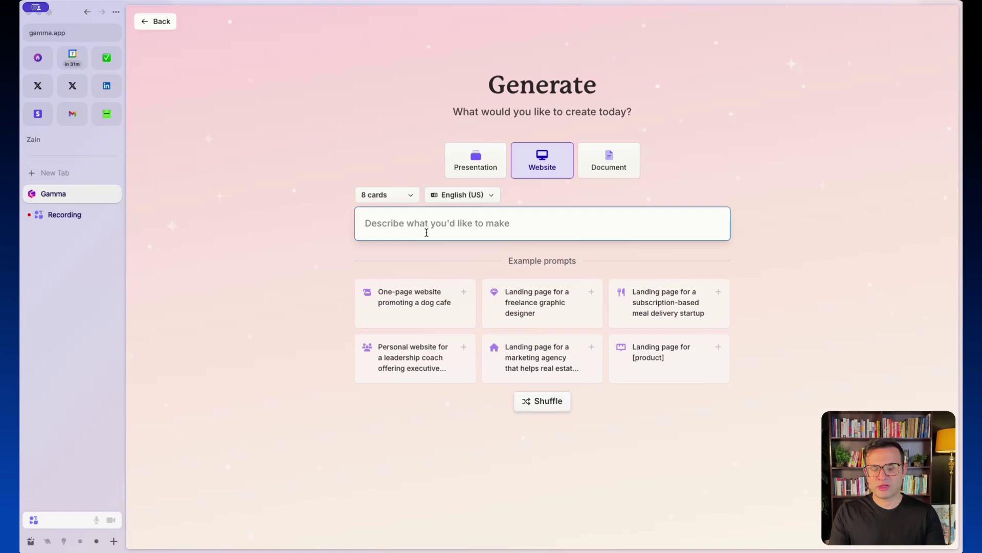
{"action": "type", "text": "Personal portfolio for a designer"}
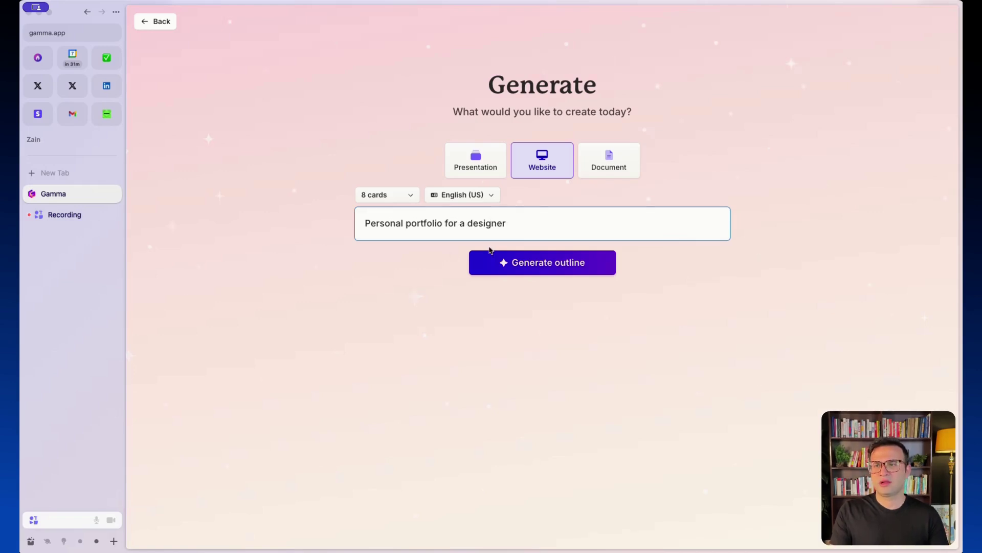
- Generate the outline, append a 'Socials' card, and move Design Process below Awards and Recognition
{"action": "left_click", "coordinate": [521, 267]}
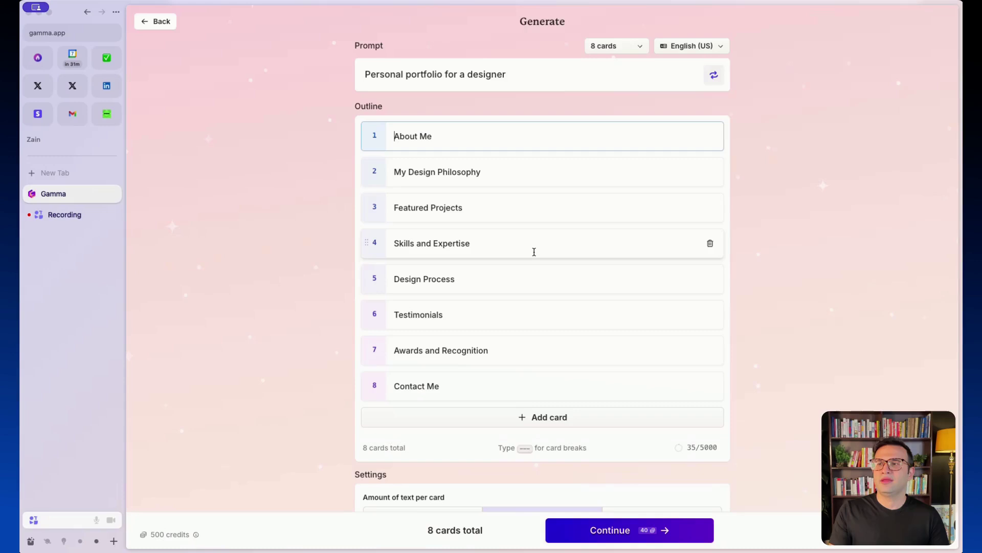
{"action": "scroll", "coordinate": [533, 252], "scroll_direction": "down", "scroll_amount": 1}
{"action": "scroll", "coordinate": [483, 137], "scroll_direction": "down", "scroll_amount": 1}
{"action": "scroll", "coordinate": [476, 153], "scroll_direction": "up", "scroll_amount": 2}
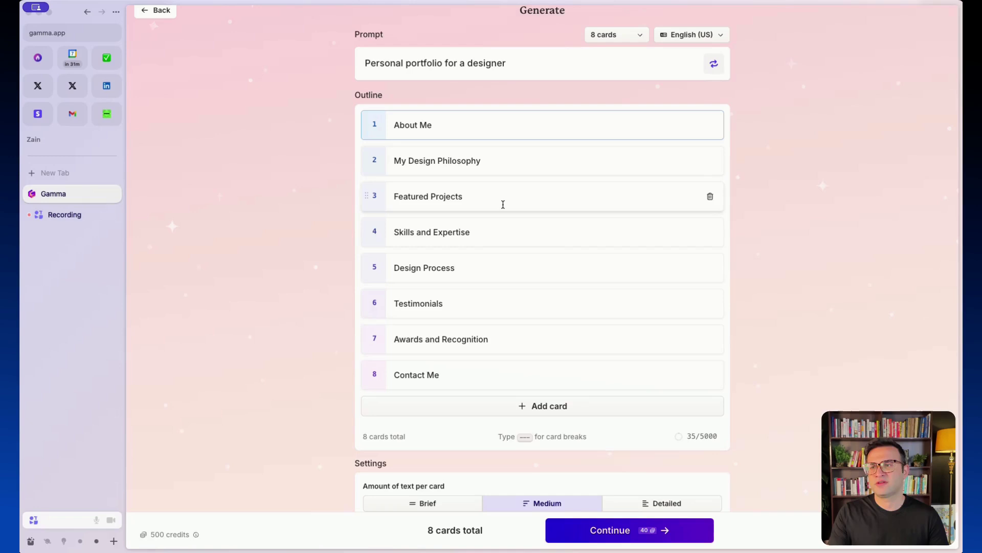
{"action": "left_click", "coordinate": [459, 408]}
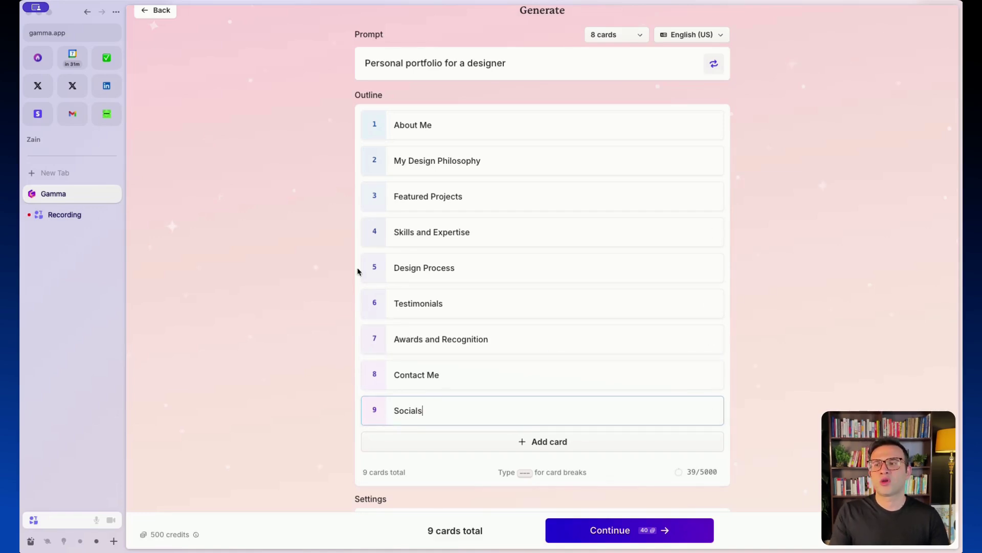
{"action": "left_click_drag", "start_coordinate": [367, 269], "coordinate": [365, 351]}
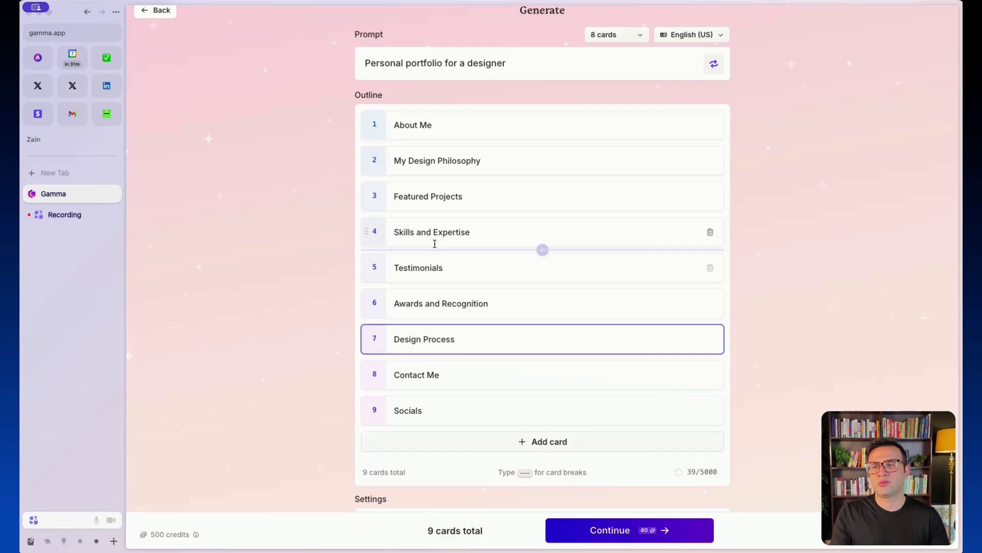
- Set the image source to AI images, image style 'minimal', and model Stable Diffusion XL
{"action": "scroll", "coordinate": [302, 305], "scroll_direction": "down", "scroll_amount": 3}
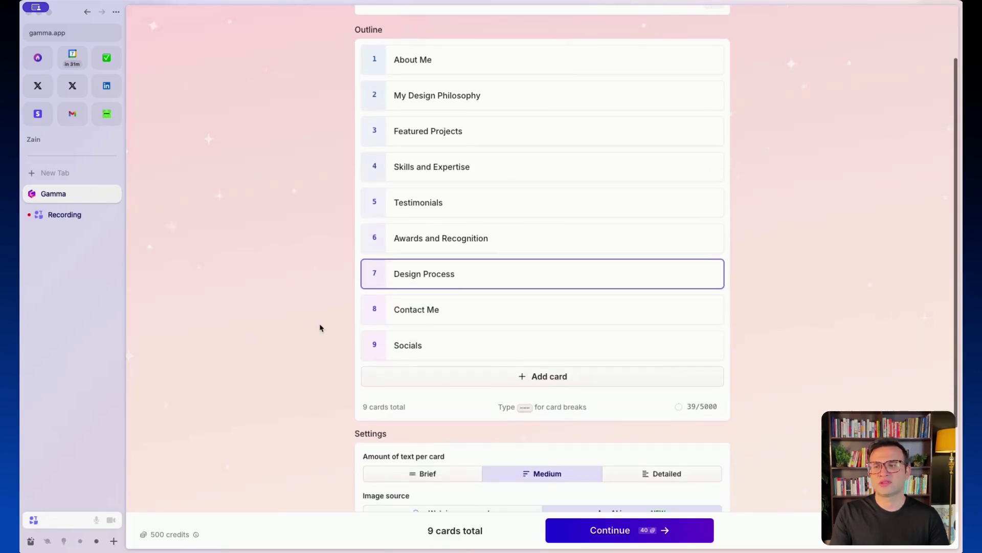
{"action": "scroll", "coordinate": [467, 262], "scroll_direction": "down", "scroll_amount": 3}
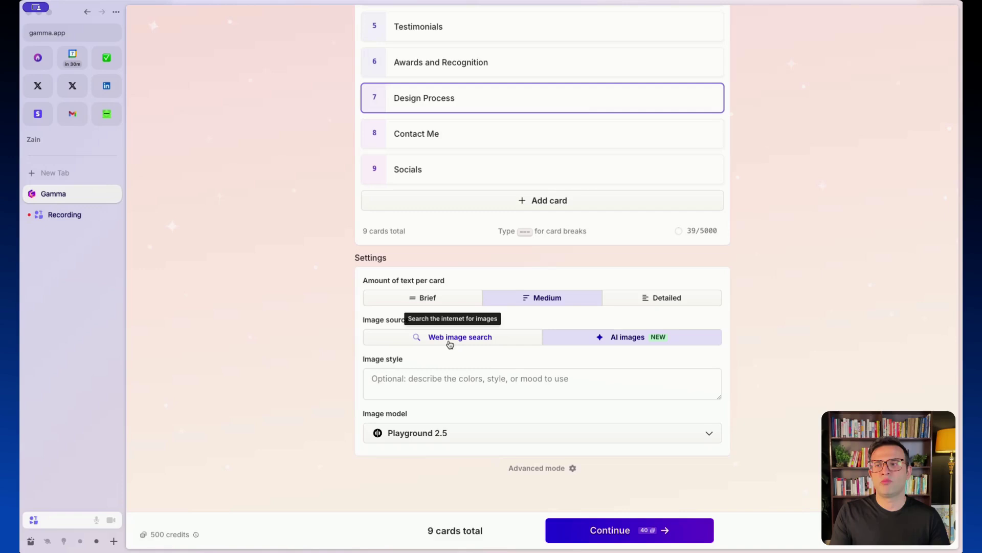
{"action": "left_click", "coordinate": [613, 337]}
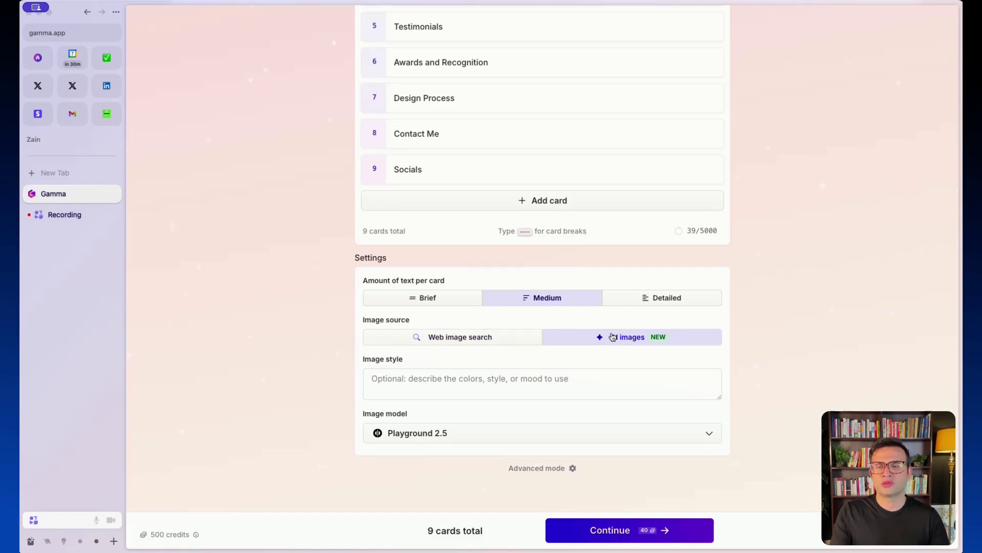
{"action": "left_click", "coordinate": [502, 385]}
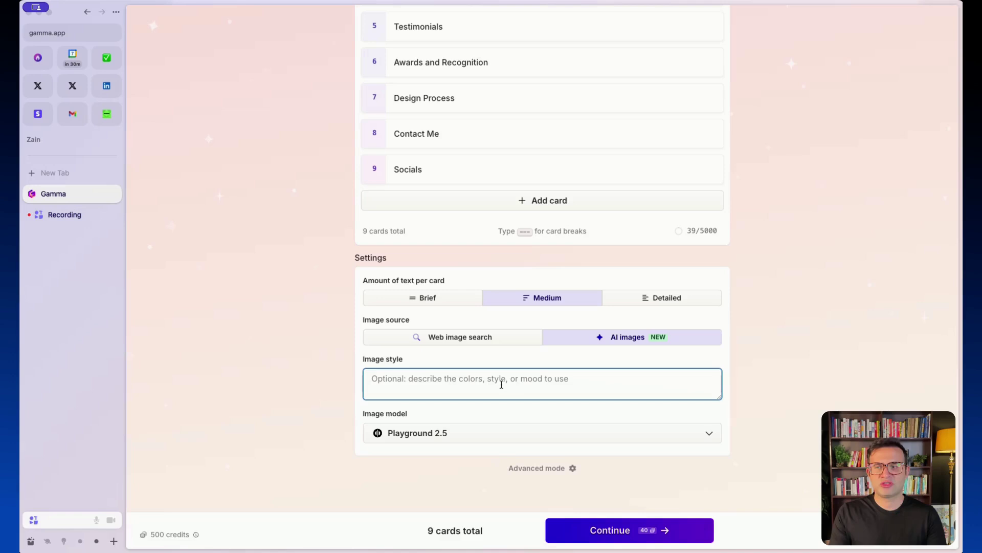
{"action": "type", "text": "minimal"}
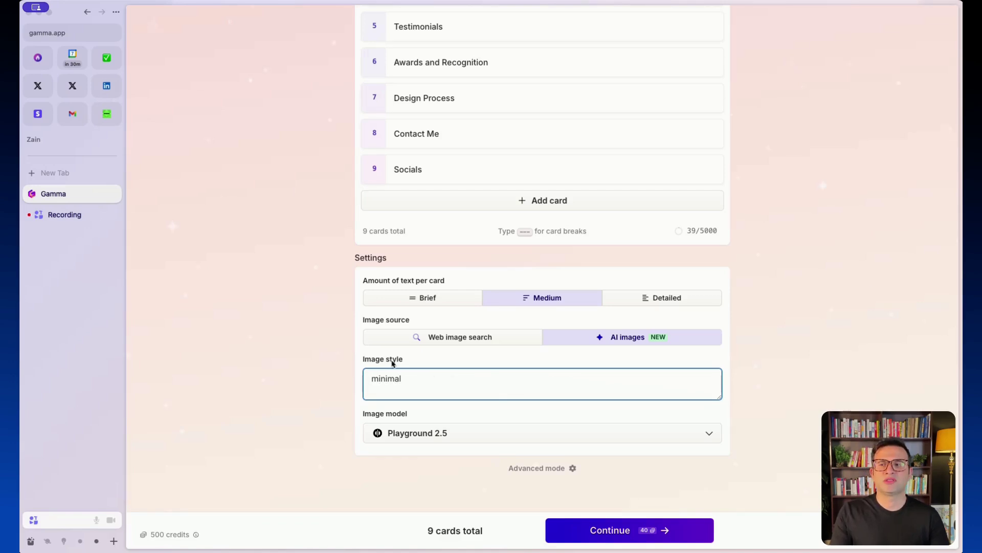
{"action": "left_click", "coordinate": [297, 349]}
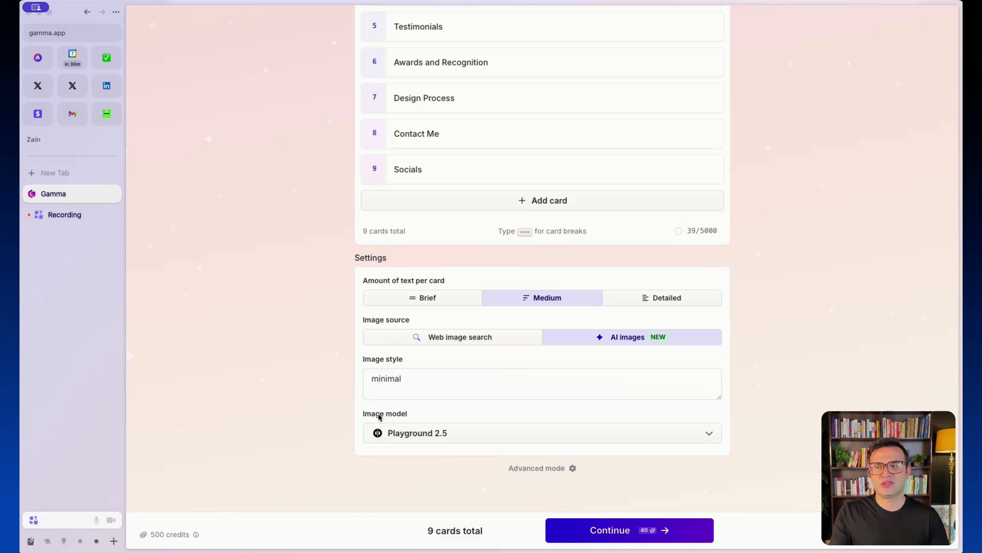
{"action": "left_click", "coordinate": [459, 435]}
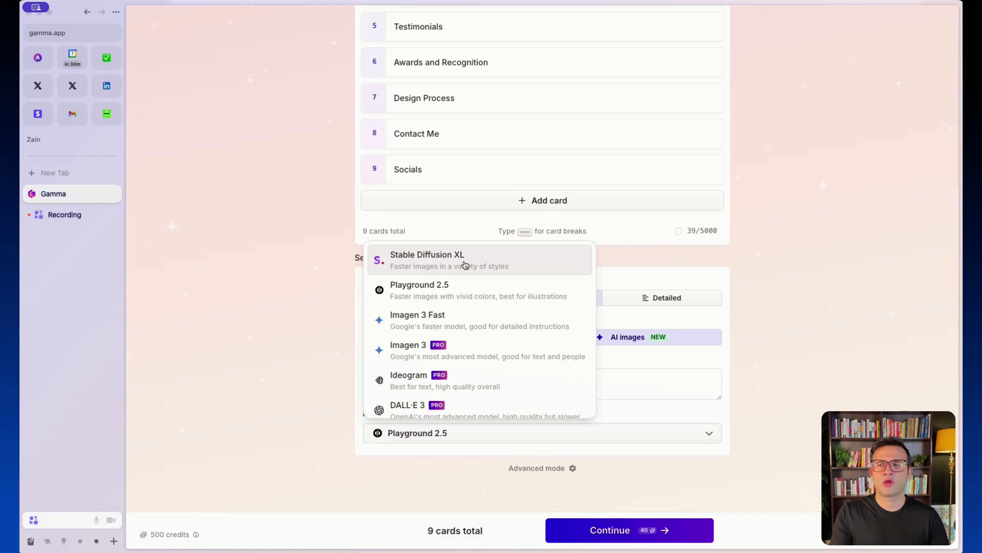
{"action": "left_click", "coordinate": [508, 260]}
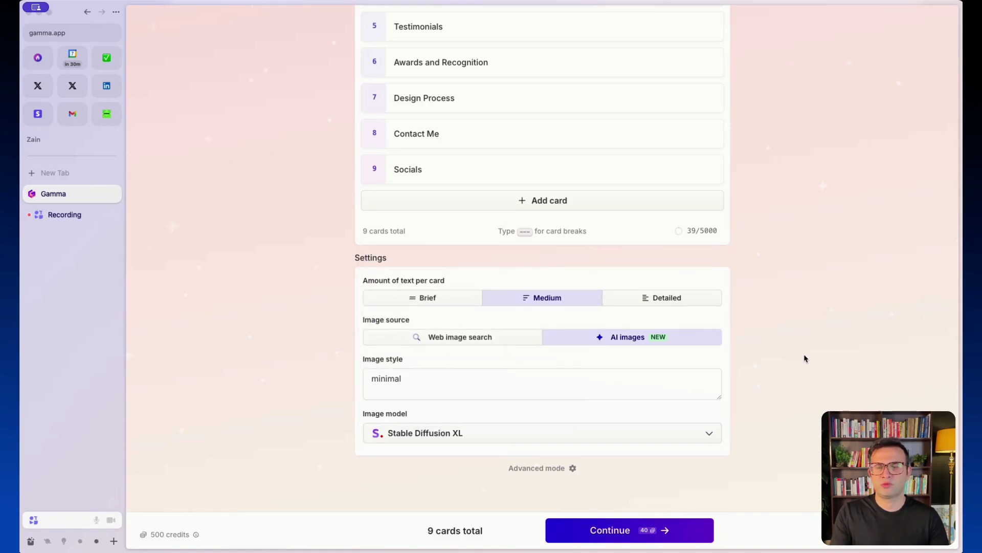
- Preview the Iris, Slate and Daktilo themes, then generate the site
{"action": "left_click", "coordinate": [600, 536]}
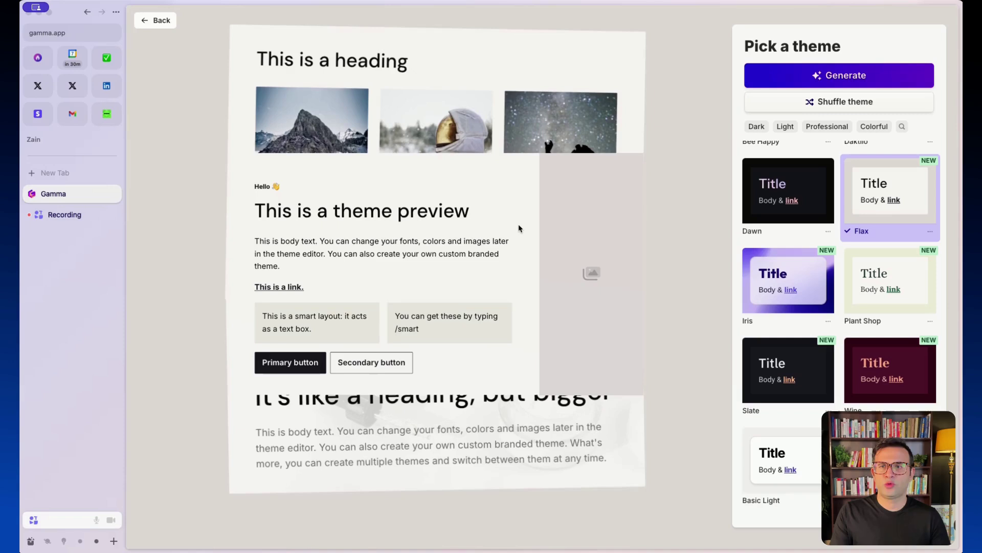
{"action": "left_click", "coordinate": [761, 284]}
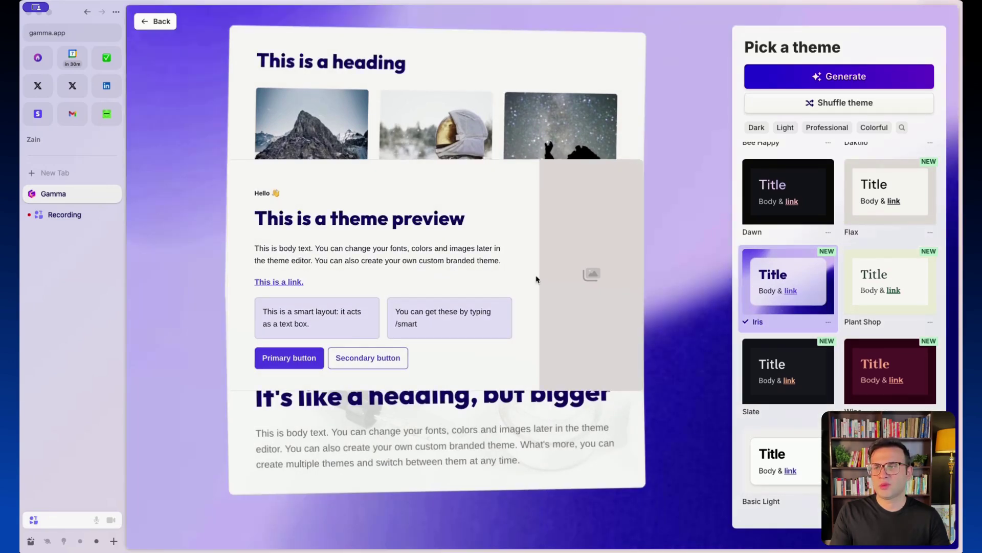
{"action": "left_click", "coordinate": [801, 379]}
{"action": "scroll", "coordinate": [828, 332], "scroll_direction": "up", "scroll_amount": 4}
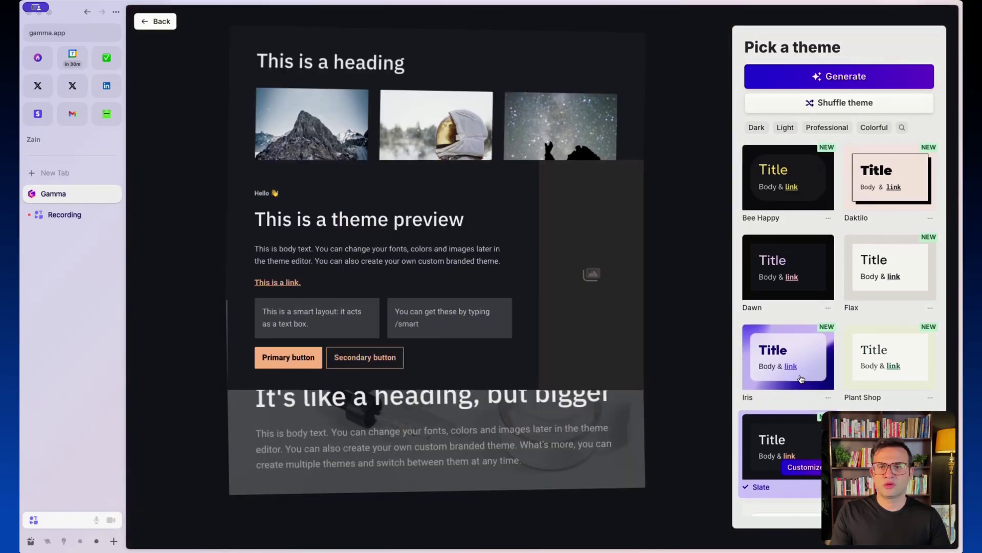
{"action": "left_click", "coordinate": [868, 314]}
{"action": "scroll", "coordinate": [839, 307], "scroll_direction": "up", "scroll_amount": 5}
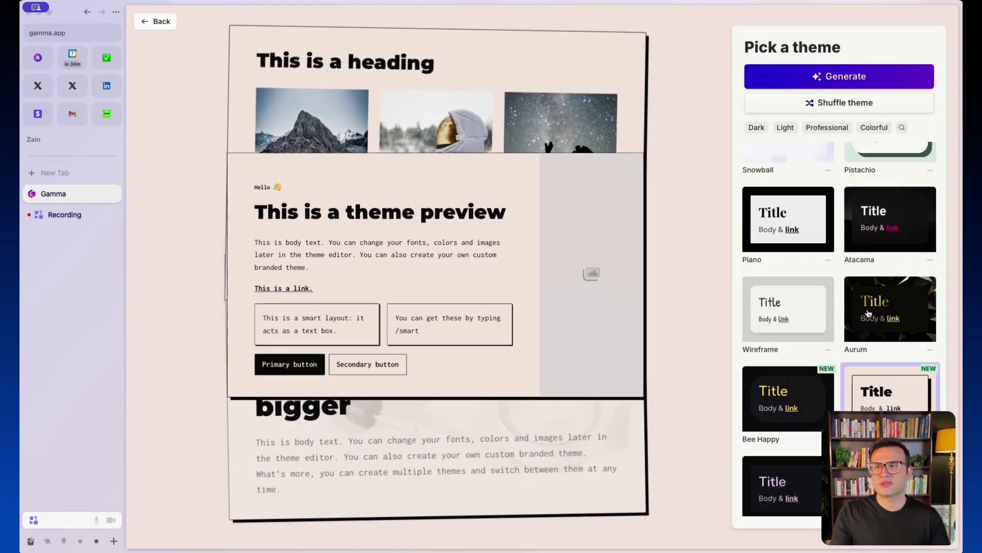
{"action": "scroll", "coordinate": [785, 256], "scroll_direction": "down", "scroll_amount": 10}
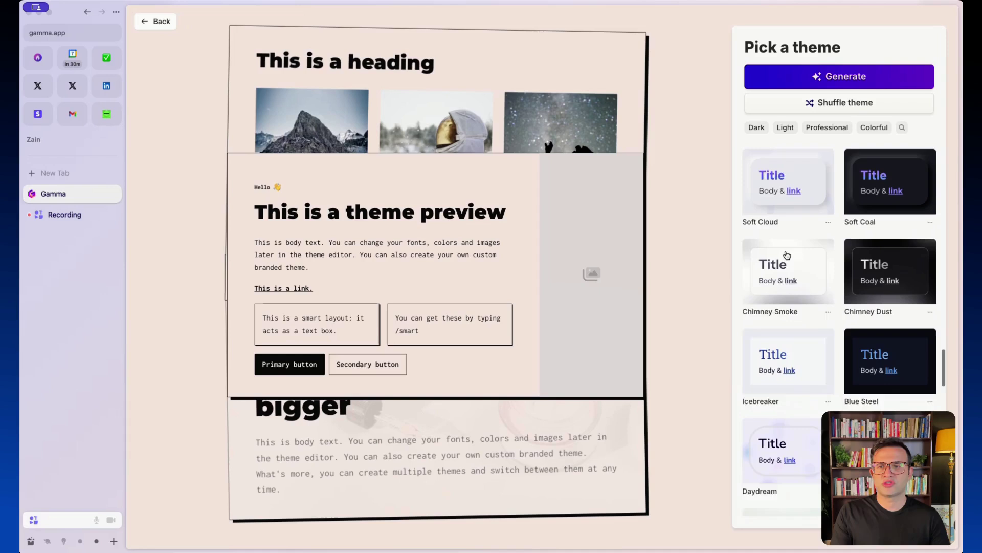
{"action": "left_click", "coordinate": [806, 75]}
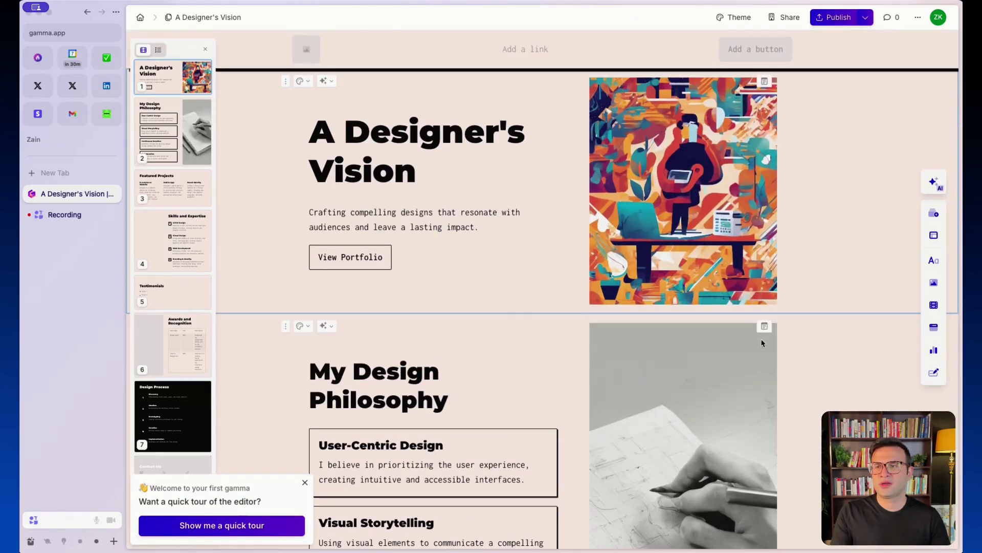
{"action": "scroll", "coordinate": [824, 334], "scroll_direction": "down", "scroll_amount": 20}
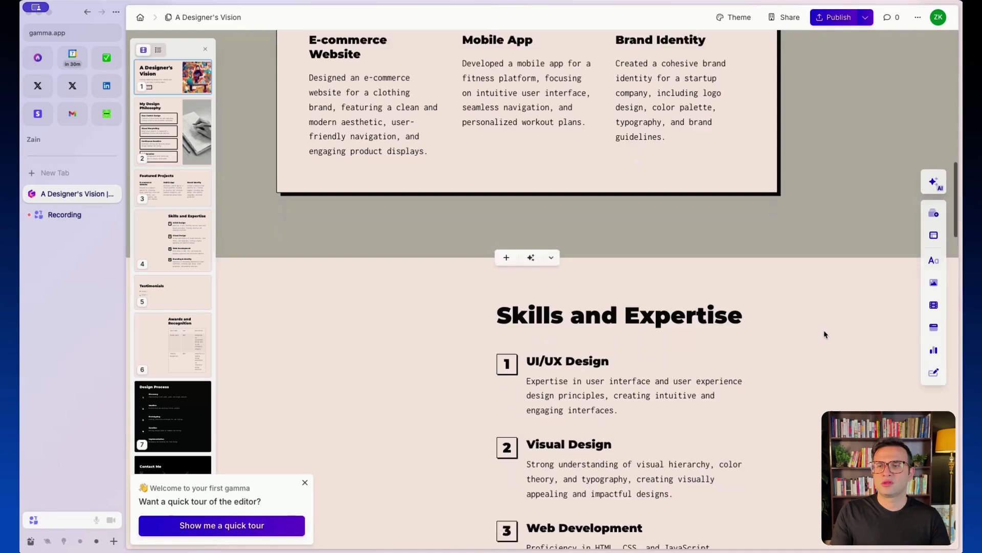
{"action": "scroll", "coordinate": [824, 334], "scroll_direction": "down", "scroll_amount": 12}
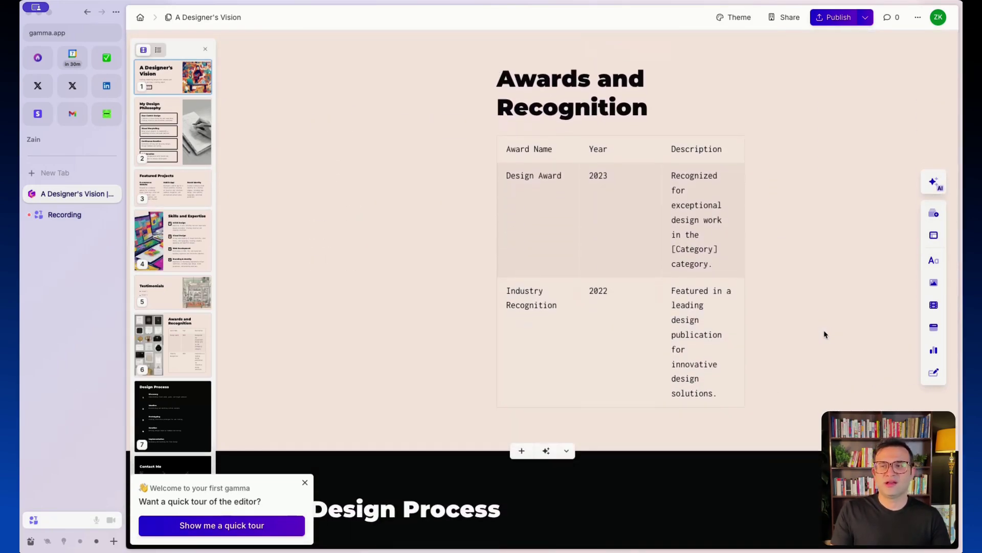
{"action": "scroll", "coordinate": [824, 334], "scroll_direction": "up", "scroll_amount": 3}
{"action": "scroll", "coordinate": [824, 334], "scroll_direction": "up", "scroll_amount": 15}
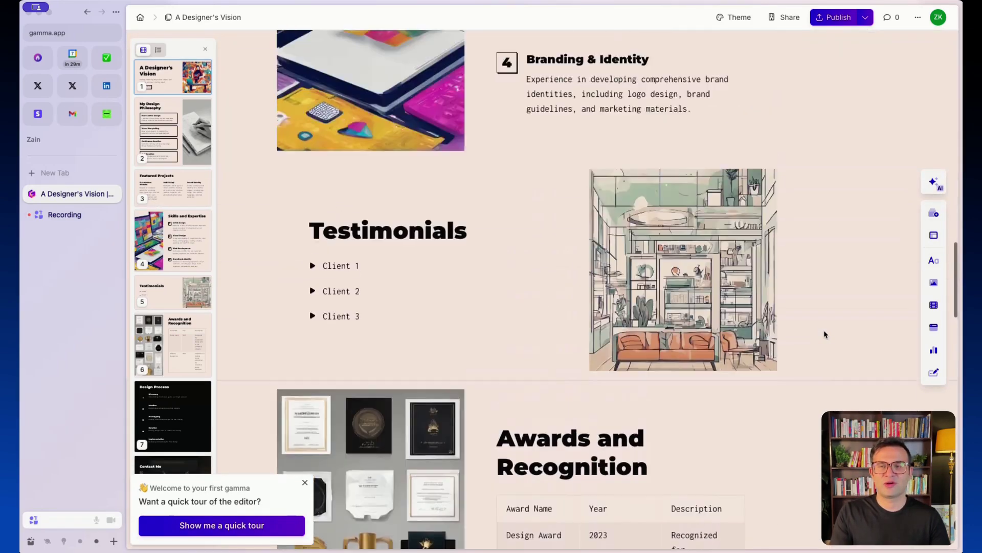
{"action": "scroll", "coordinate": [824, 334], "scroll_direction": "up", "scroll_amount": 10}
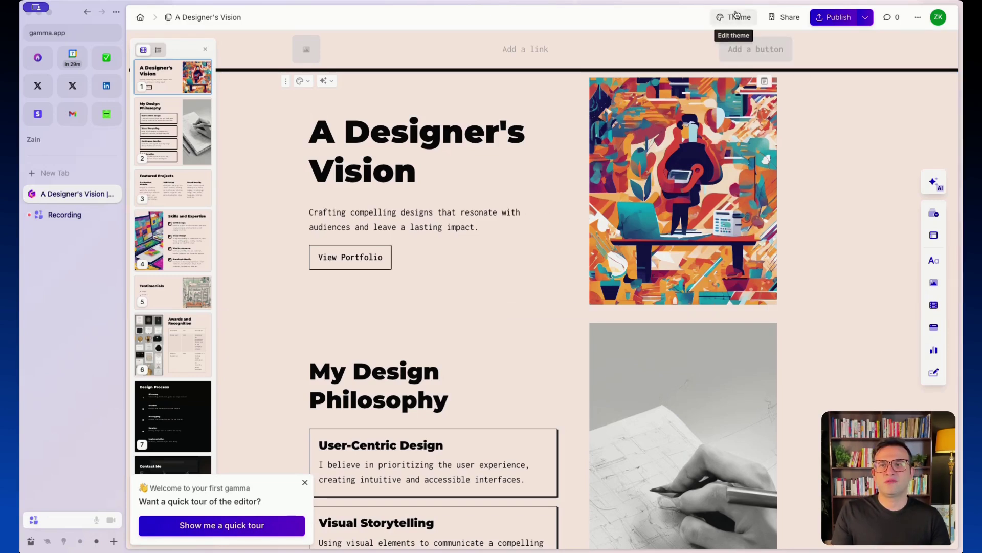
- Try Bee Happy, apply the dark Dawn theme, and briefly check the Publish options
{"action": "left_click", "coordinate": [734, 17]}
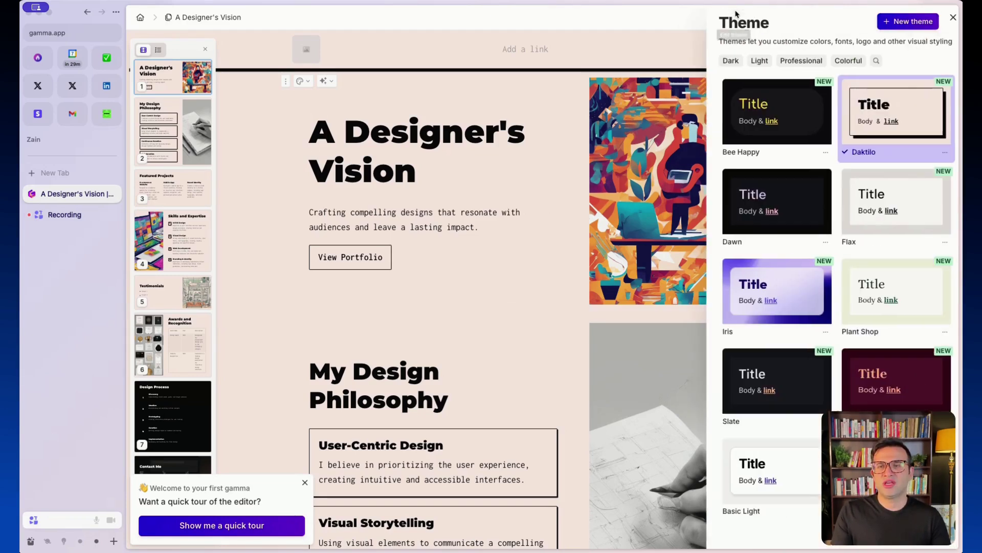
{"action": "left_click", "coordinate": [780, 106]}
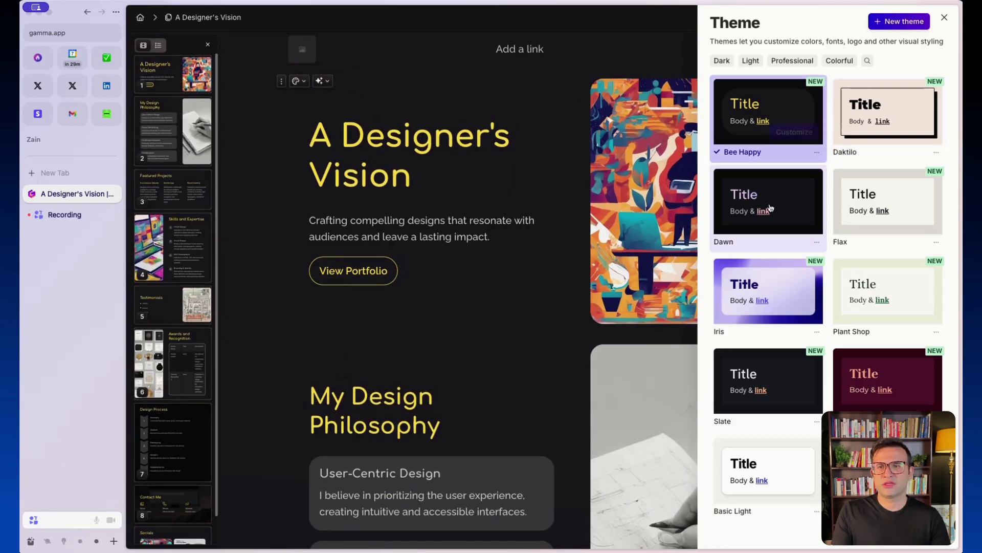
{"action": "left_click", "coordinate": [775, 206]}
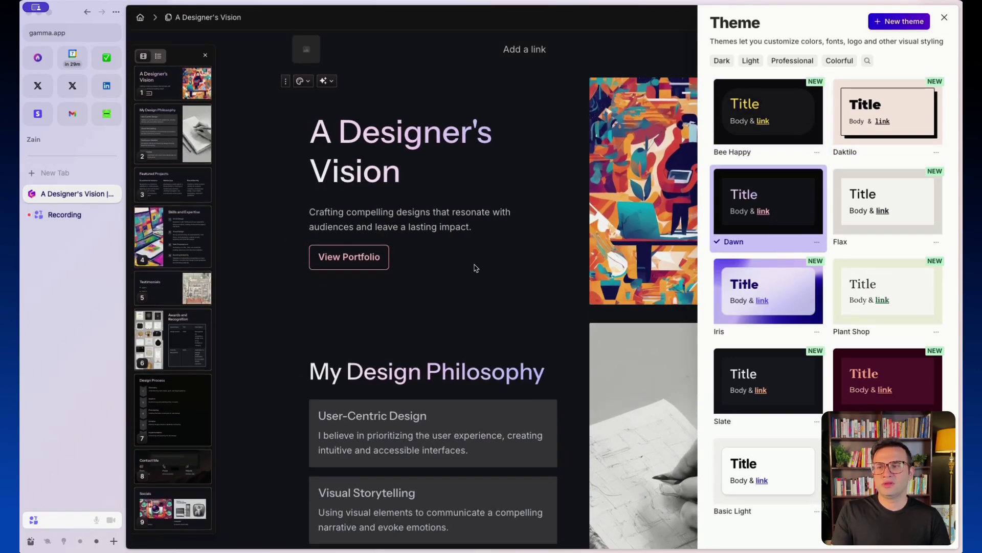
{"action": "left_click", "coordinate": [945, 20]}
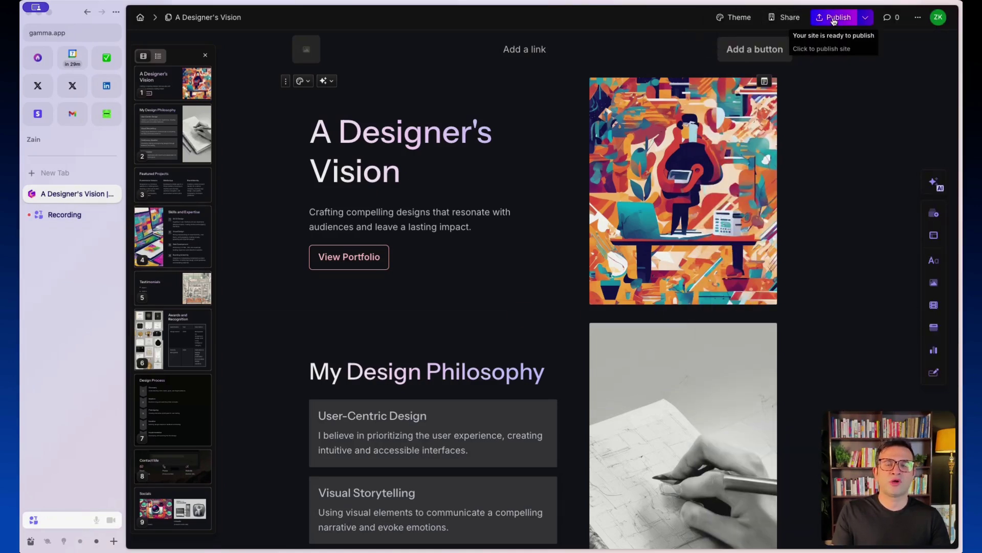
{"action": "left_click", "coordinate": [867, 20]}
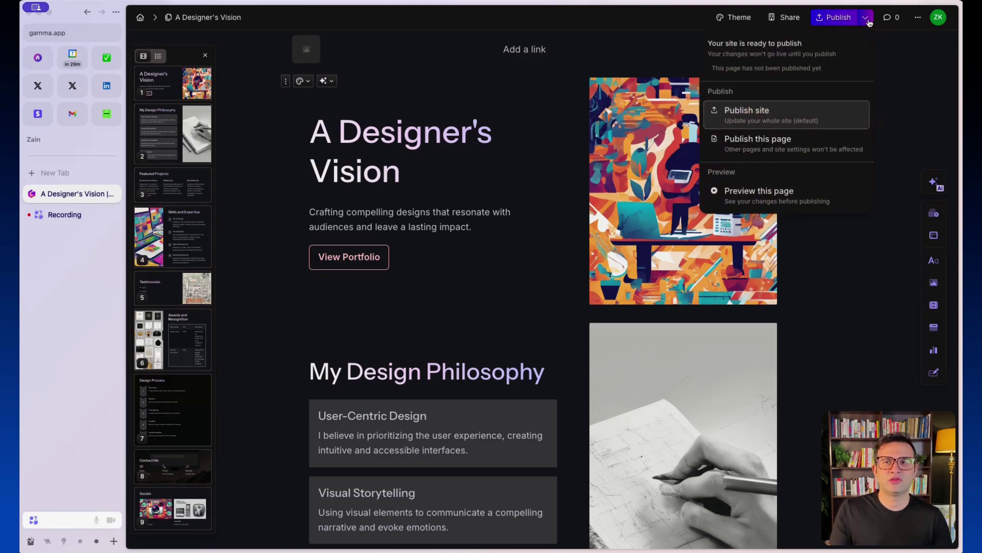
{"action": "left_click", "coordinate": [825, 281]}
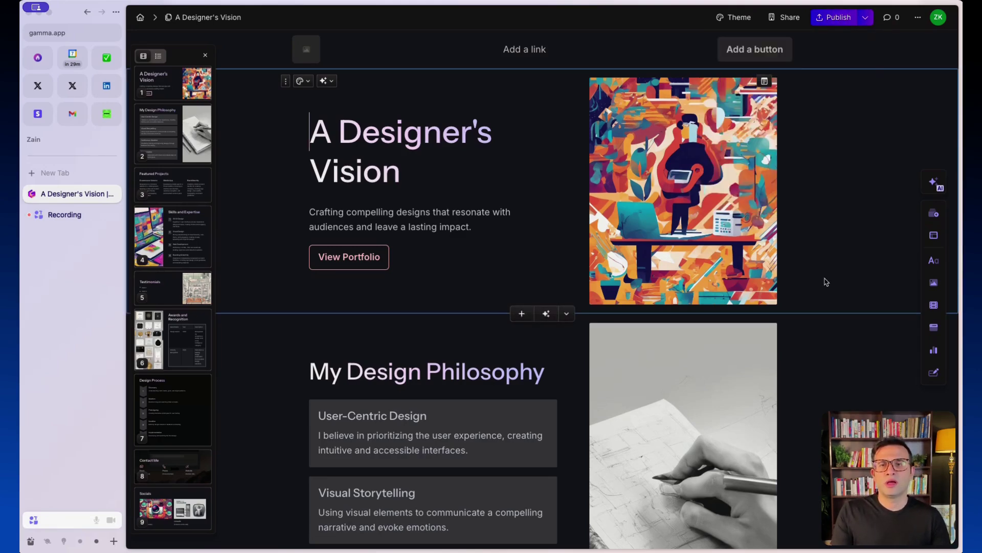
- Replace the UI/UX Design description in Skills and Expertise with 'Hello' on its own line
{"action": "scroll", "coordinate": [834, 230], "scroll_direction": "down", "scroll_amount": 10}
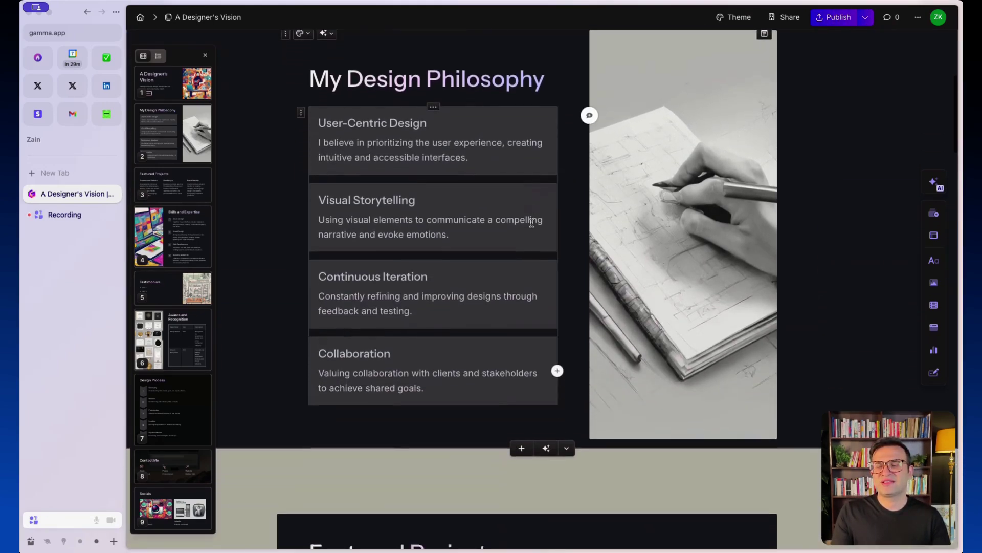
{"action": "scroll", "coordinate": [532, 226], "scroll_direction": "down", "scroll_amount": 8}
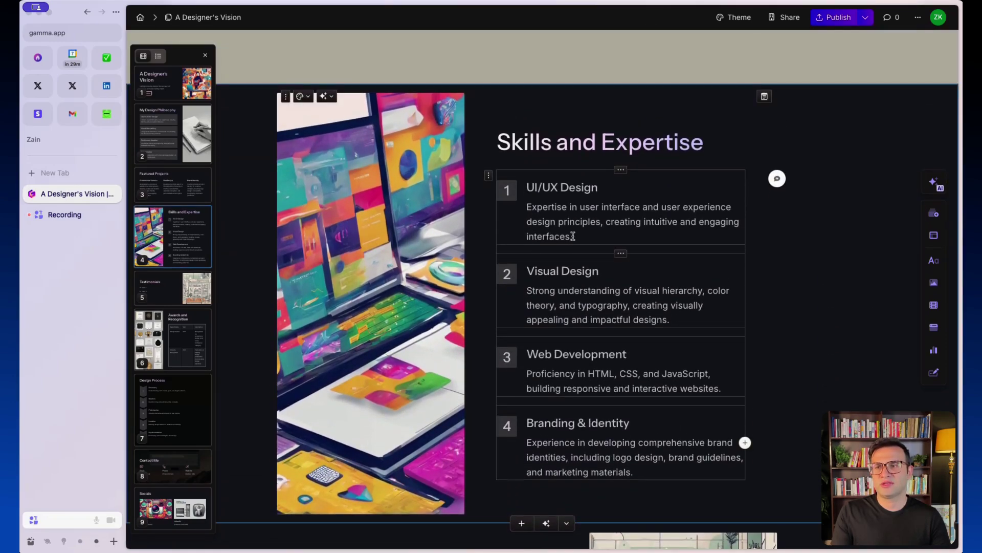
{"action": "left_click_drag", "start_coordinate": [572, 235], "coordinate": [526, 207]}
{"action": "key", "text": "BackSpace"}
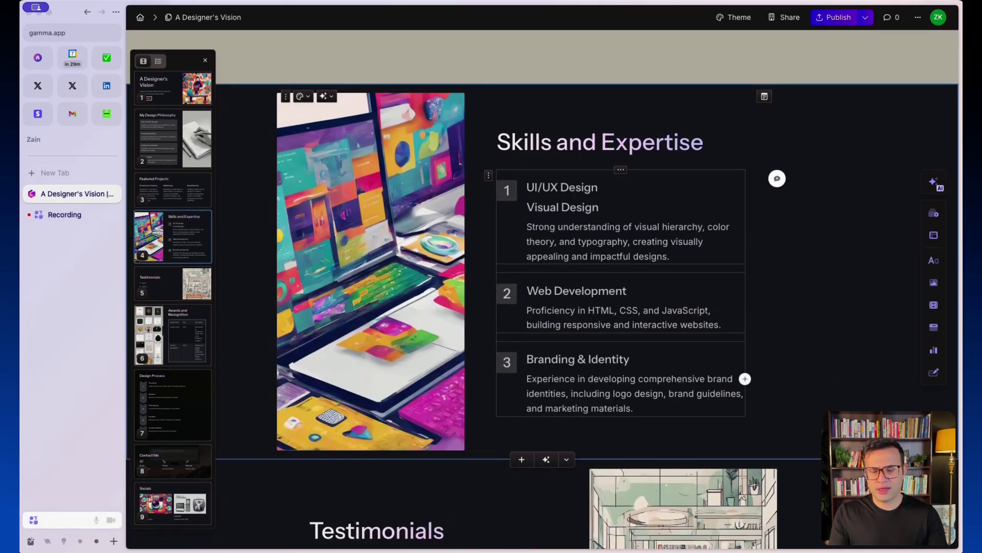
{"action": "type", "text": "Hello"}
{"action": "key", "text": "Return"}
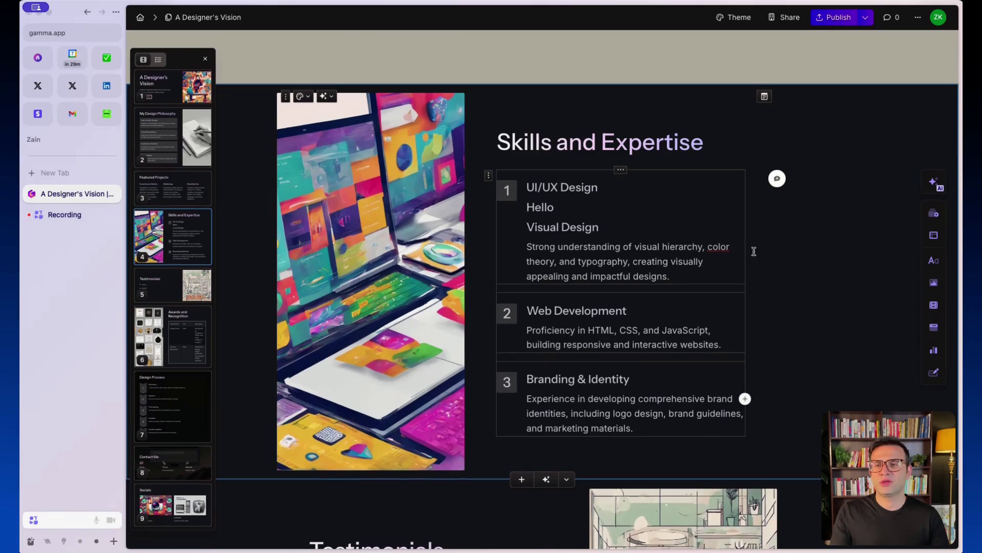
{"action": "scroll", "coordinate": [753, 252], "scroll_direction": "down", "scroll_amount": 8}
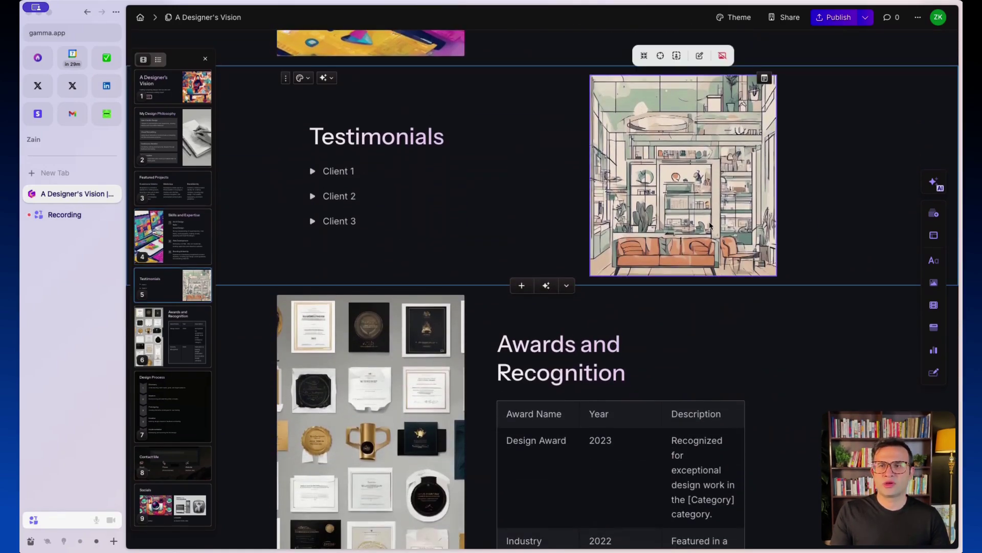
{"action": "scroll", "coordinate": [608, 220], "scroll_direction": "down", "scroll_amount": 20}
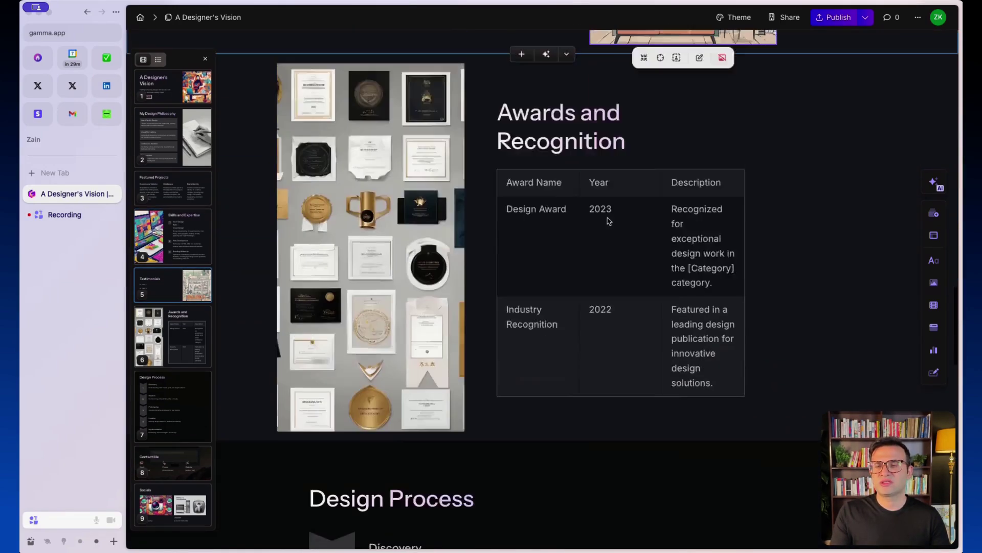
{"action": "scroll", "coordinate": [607, 220], "scroll_direction": "up", "scroll_amount": 8}
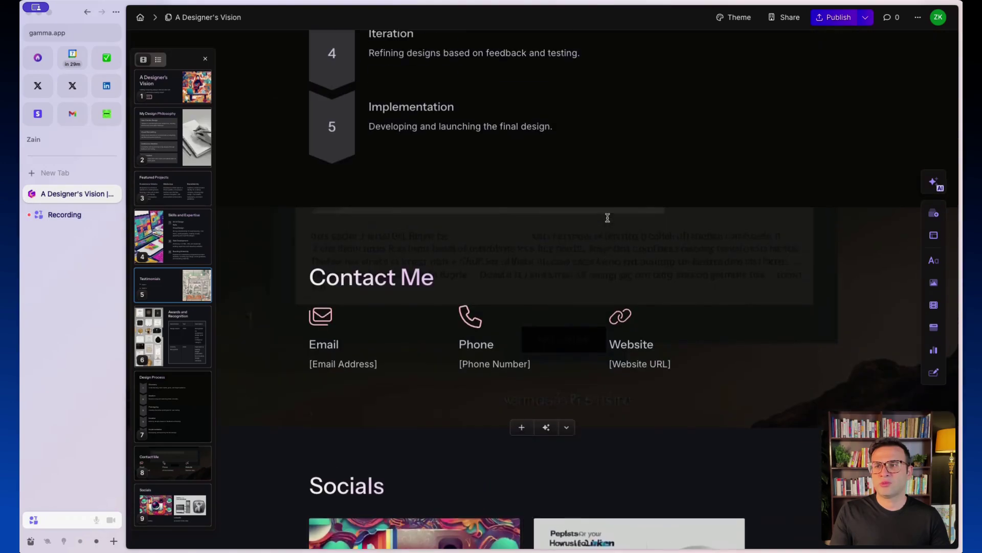
- Insert a blank card before Contact Me using the 3 image columns template, titled 'Headline'
{"action": "left_click", "coordinate": [522, 230]}
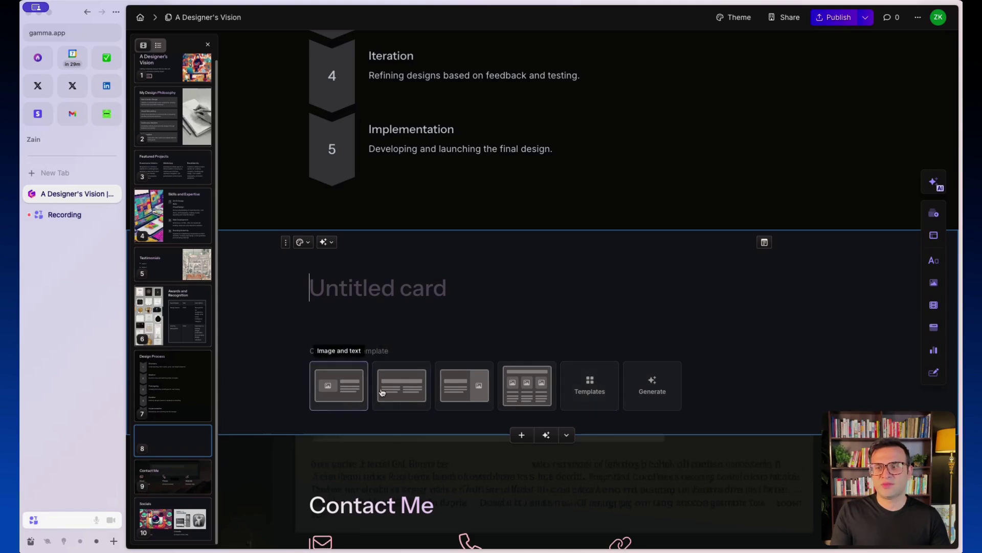
{"action": "left_click", "coordinate": [526, 394]}
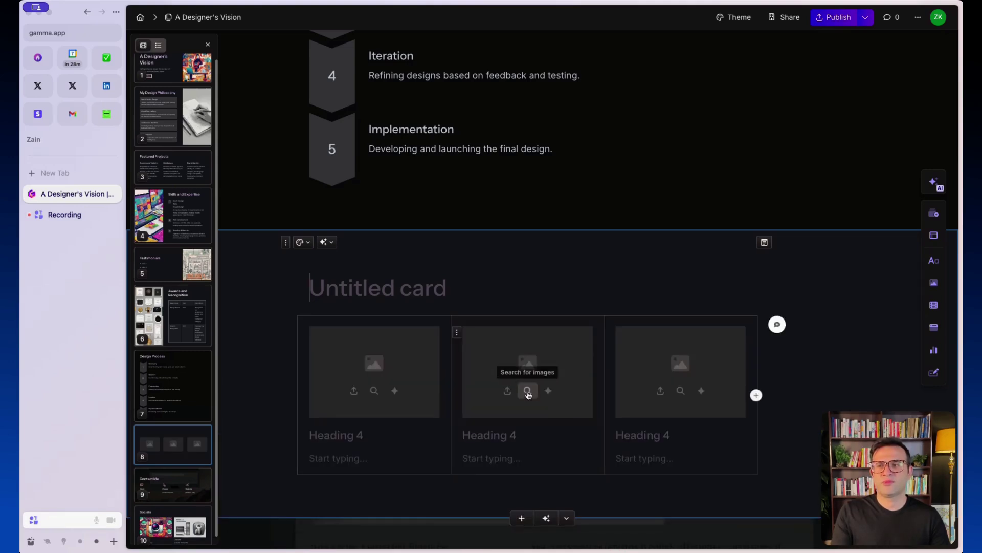
{"action": "scroll", "coordinate": [631, 247], "scroll_direction": "down", "scroll_amount": 2}
{"action": "left_click", "coordinate": [404, 201]}
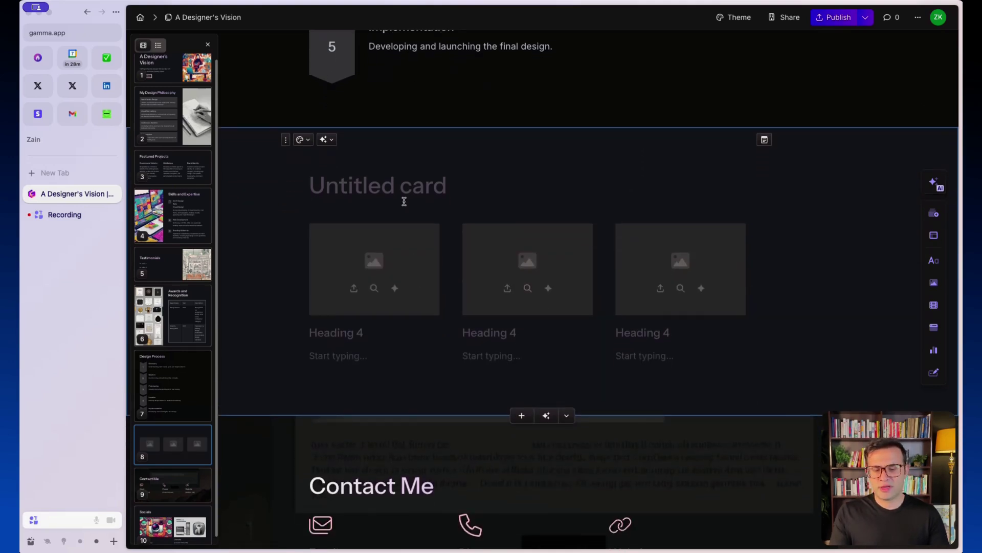
{"action": "type", "text": "Headline"}
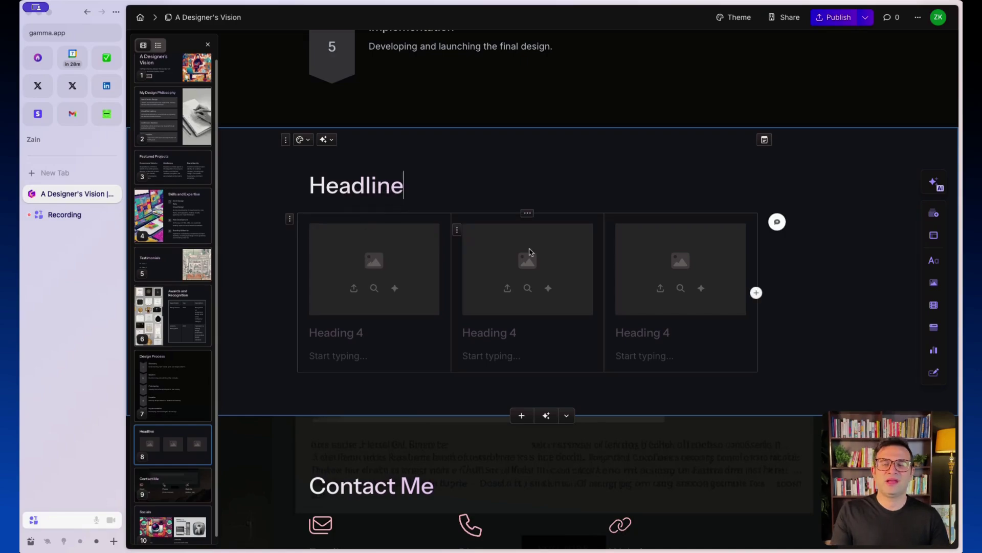
{"action": "scroll", "coordinate": [668, 327], "scroll_direction": "down", "scroll_amount": 5}
{"action": "scroll", "coordinate": [669, 327], "scroll_direction": "down", "scroll_amount": 7}
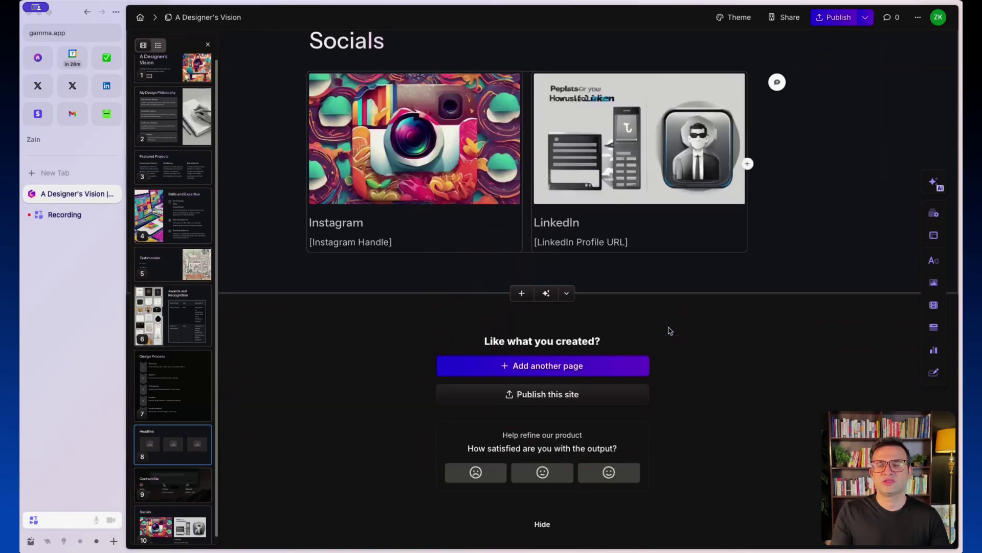
{"action": "scroll", "coordinate": [668, 328], "scroll_direction": "up", "scroll_amount": 20}
{"action": "scroll", "coordinate": [669, 327], "scroll_direction": "up", "scroll_amount": 20}
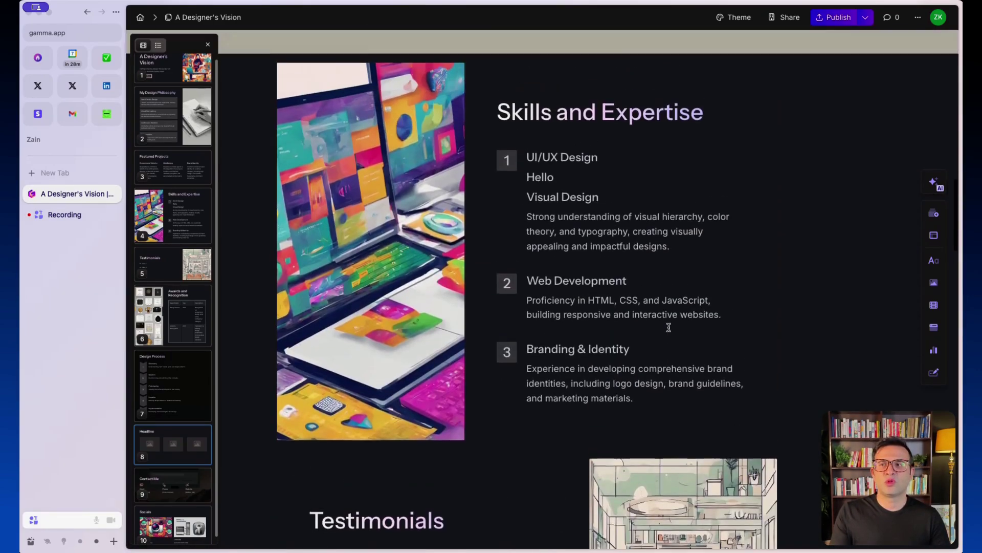